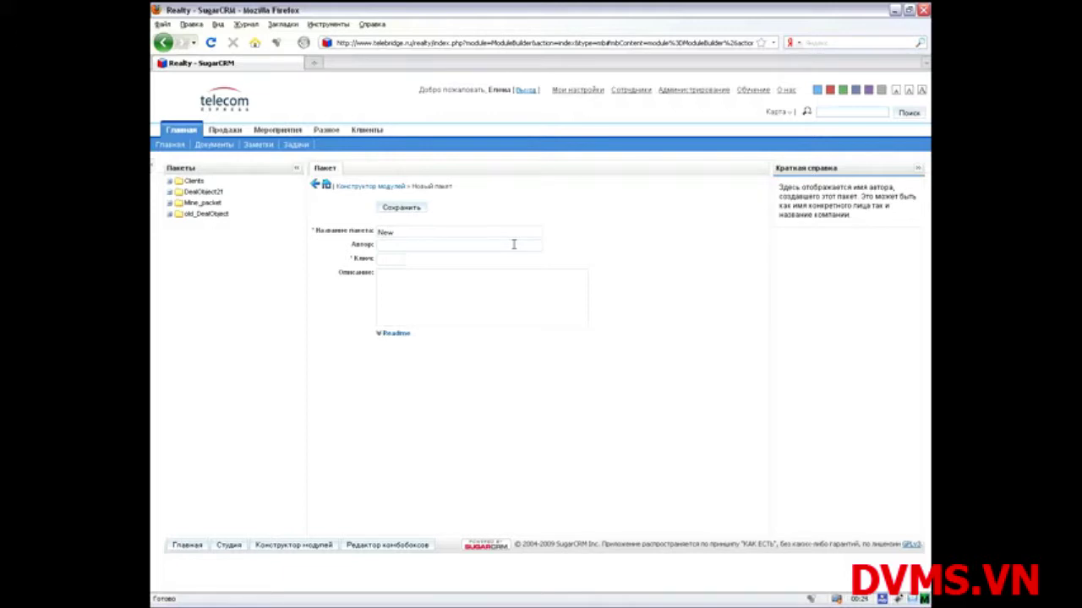
Name the new package New_packet, set its key to new, and save it
type("ket")
left_click(392, 259)
type("new")
left_click(412, 211)
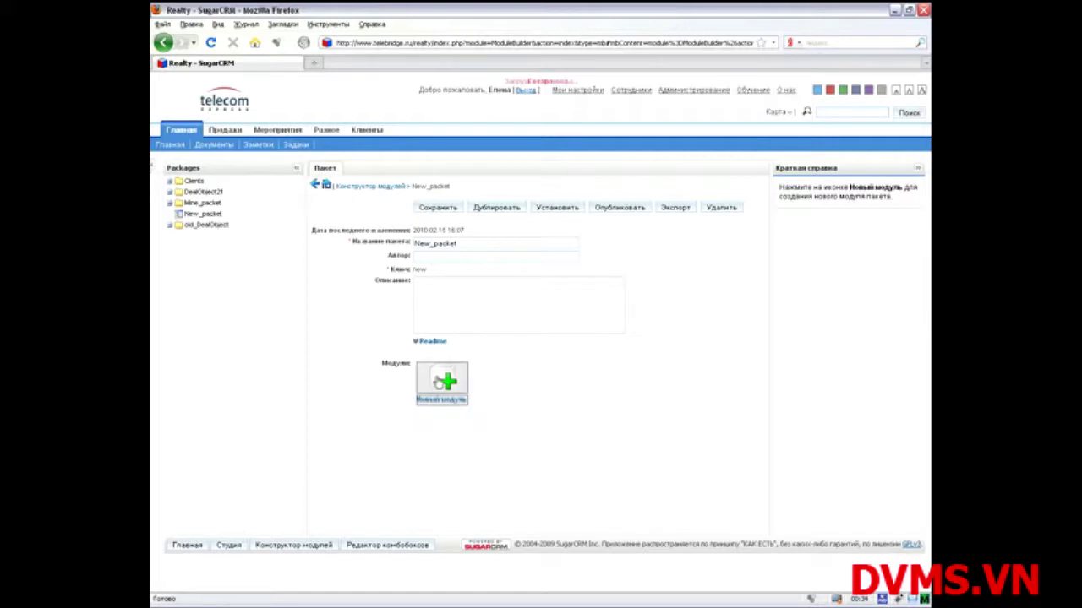
Start a new module in the New_packet package and name it New_mine_module
left_click(439, 382)
left_click(402, 243)
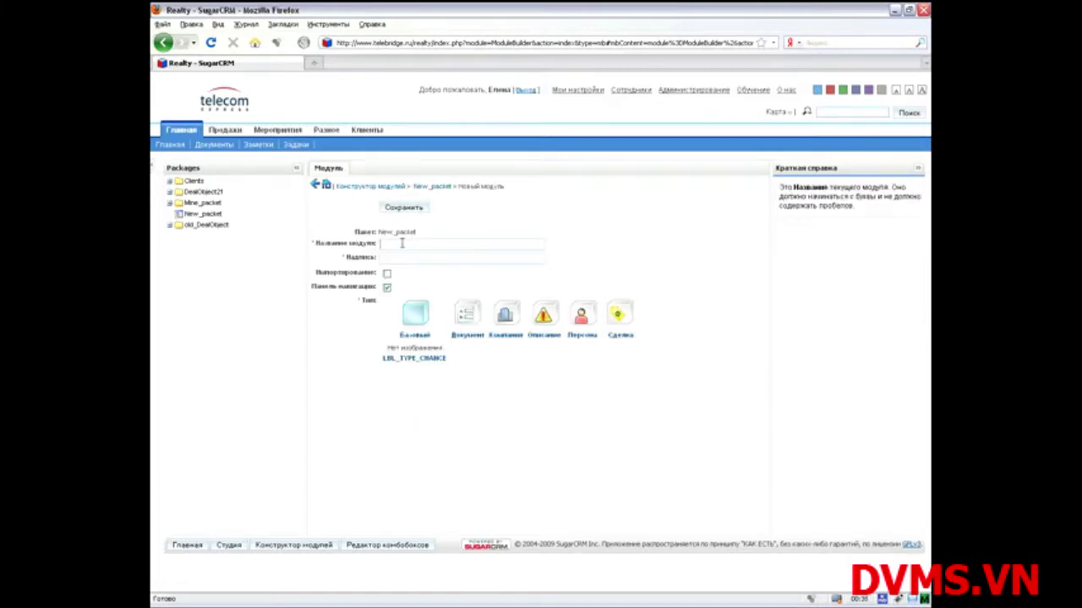
type("New")
type("_")
type("home")
type("_module")
Label the module "Мой новый модуль", choose the Базовый type, and save it
type("Мой")
type(" новый")
type(" м")
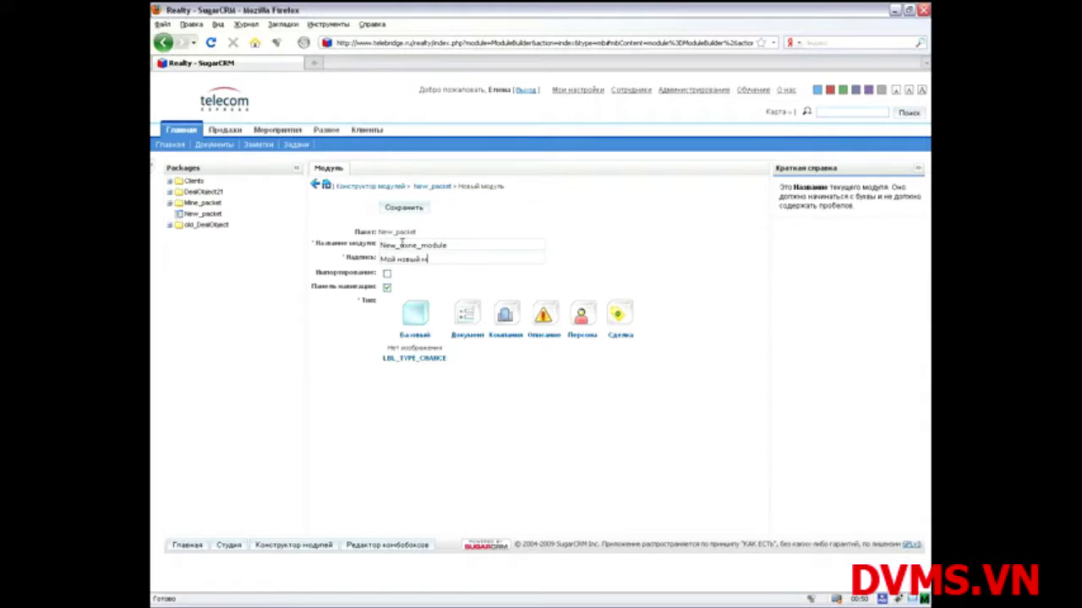
type("одуль")
left_click(414, 315)
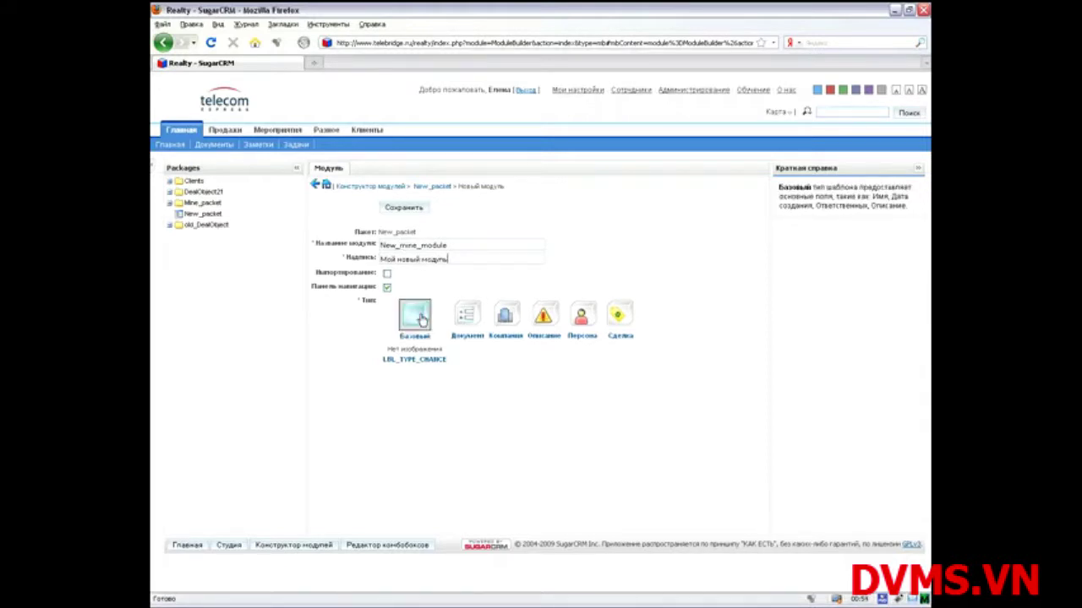
left_click(409, 209)
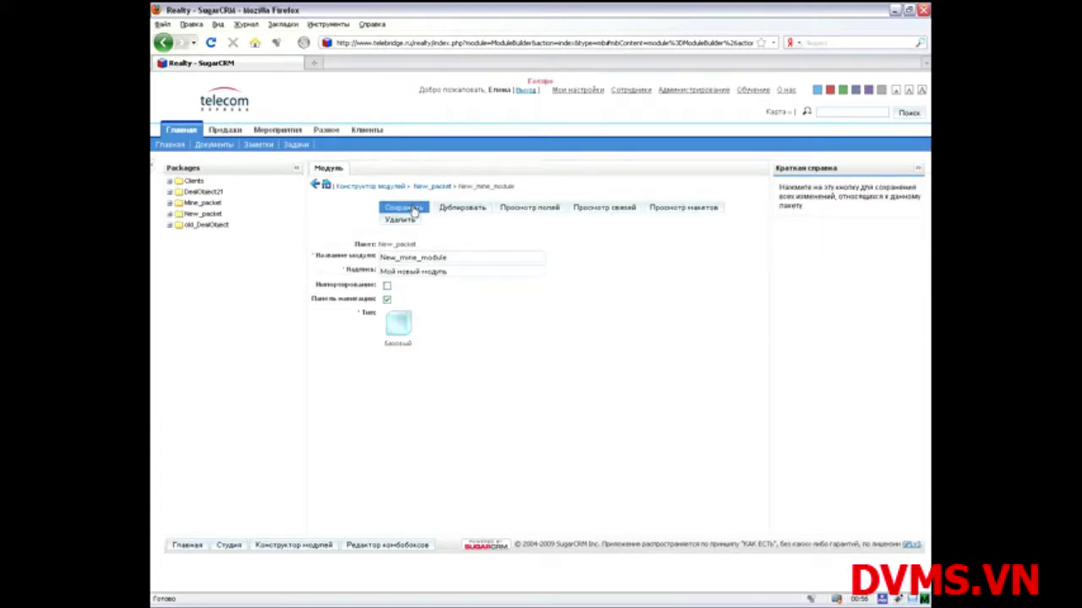
Add a new field to New_mine_module with the DropDown data type
left_click(512, 212)
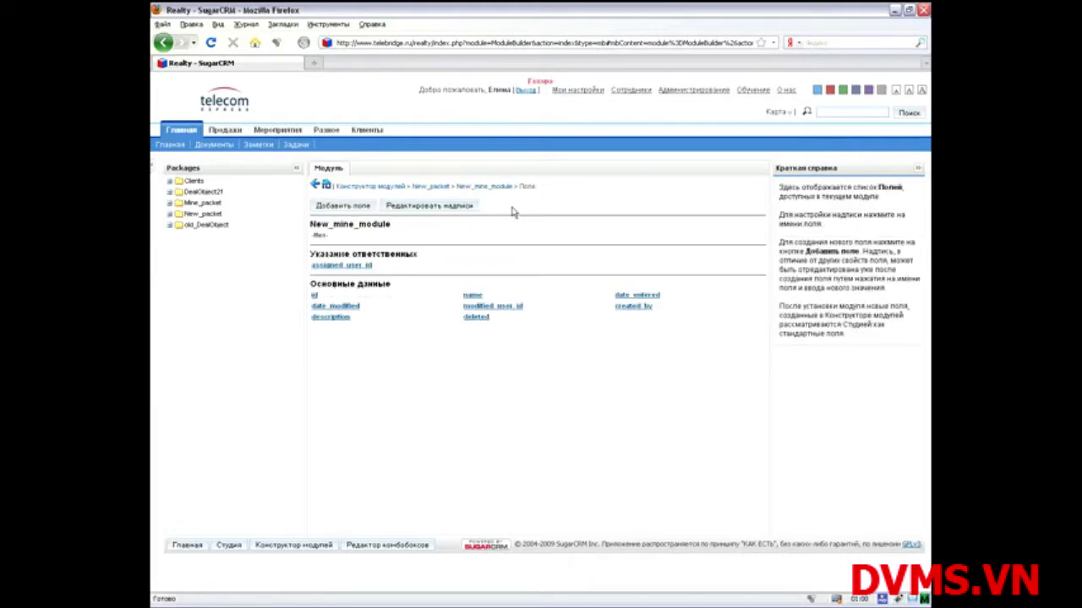
left_click(348, 206)
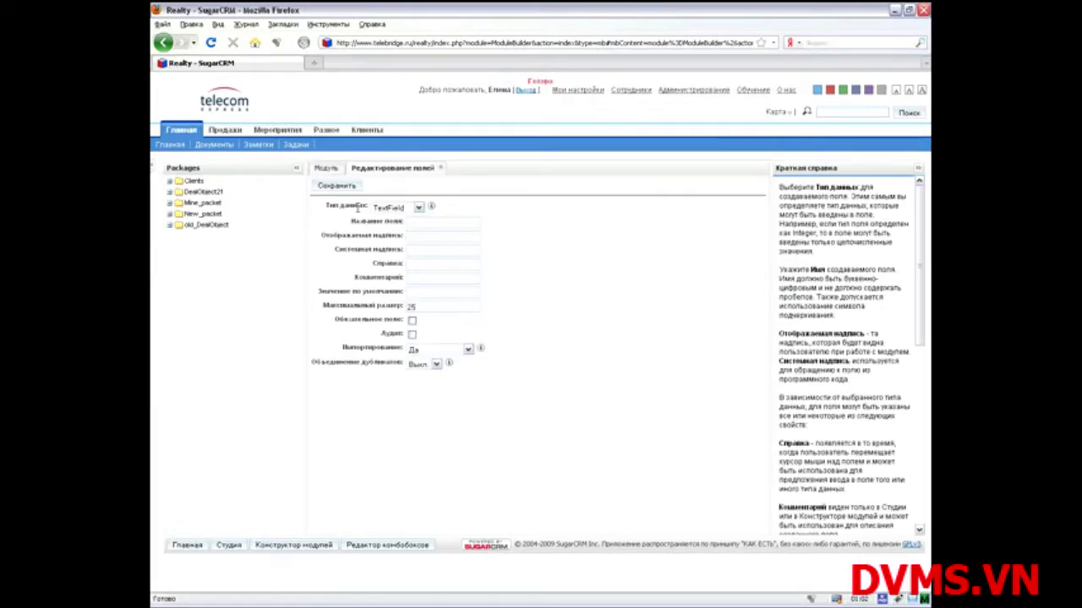
left_click(419, 208)
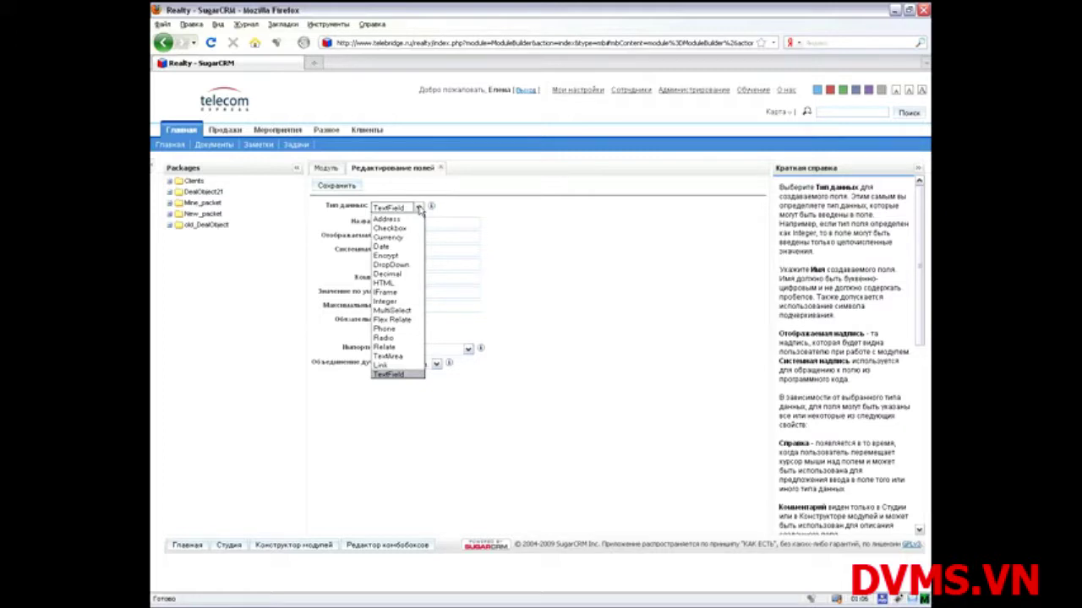
left_click(404, 266)
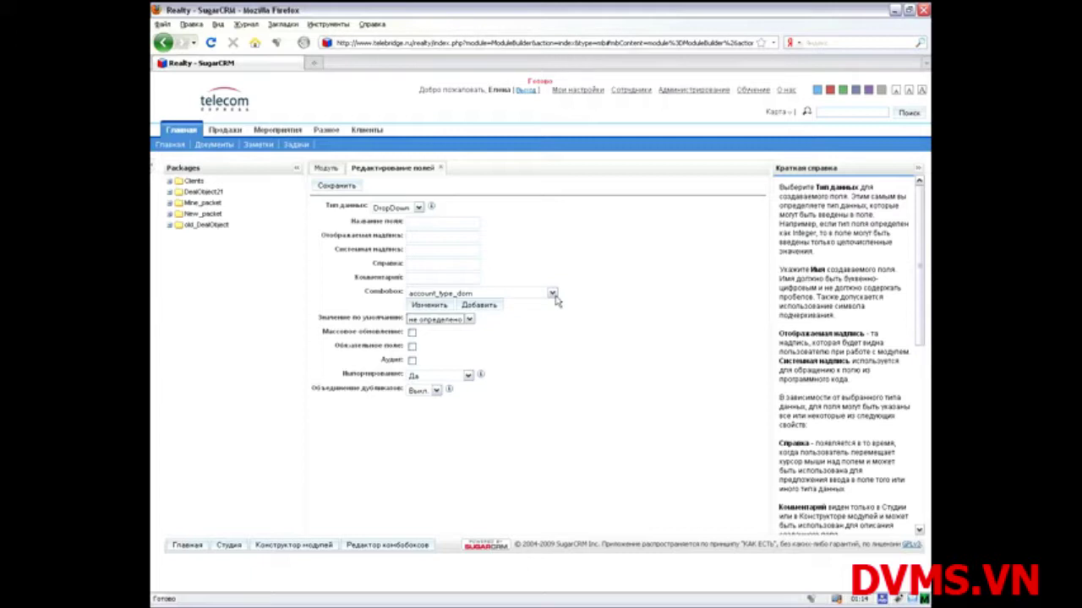
Name the dropdown field new_field
left_click(433, 220)
type("typ")
key("BackSpace")
key("BackSpace")
key("BackSpace")
type("tew")
type("_field")
Set the field's display label to "какое-то поле"
left_click(437, 237)
left_click_drag(438, 238, 404, 238)
type("Заго")
type("е")
type("-то поле")
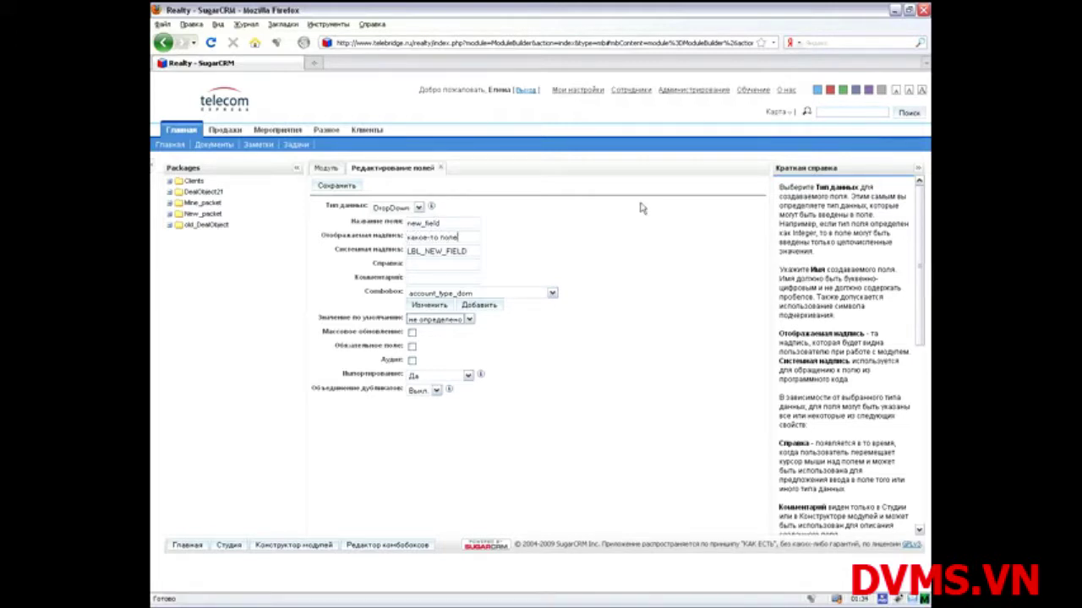
left_click(551, 296)
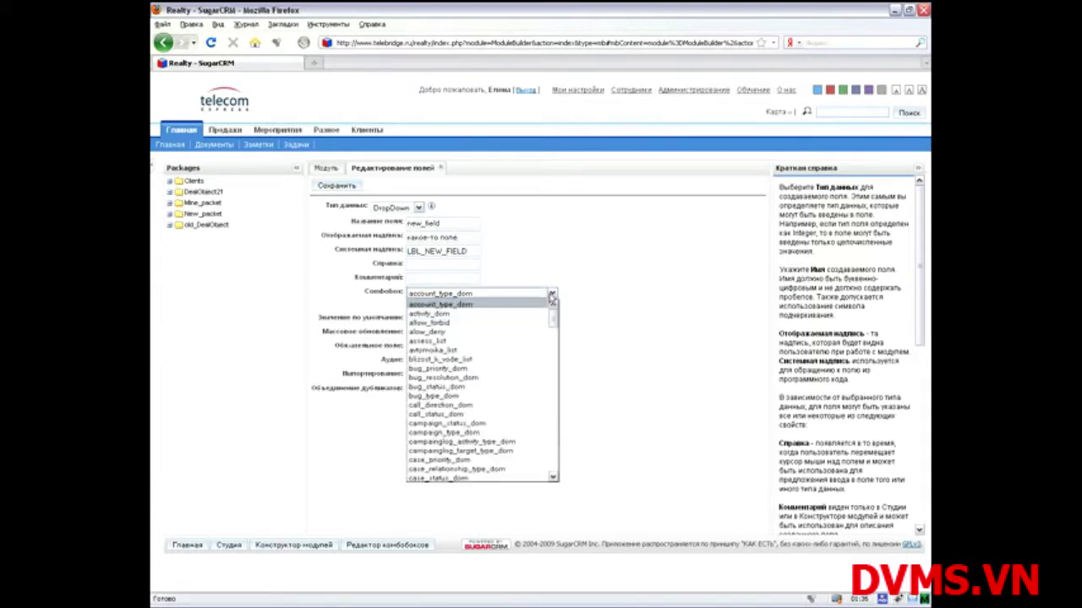
mouse_move(552, 311)
left_mouse_down()
mouse_move(551, 473)
mouse_move(553, 310)
left_mouse_up()
left_click(507, 305)
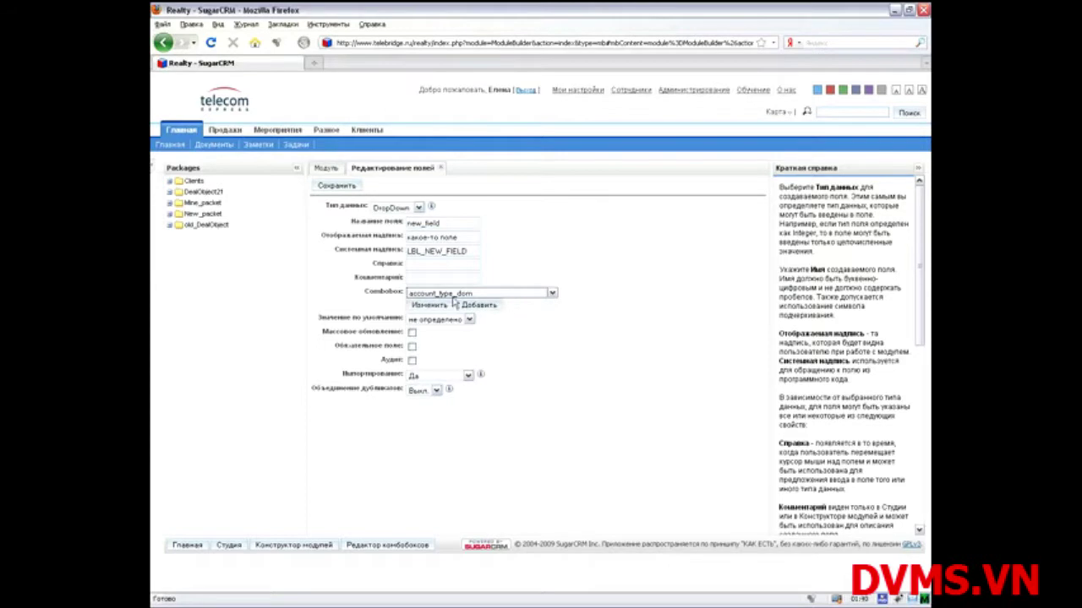
Create a new combobox list for the field and add the item value1 with the visible value "значение 1"
left_click(493, 308)
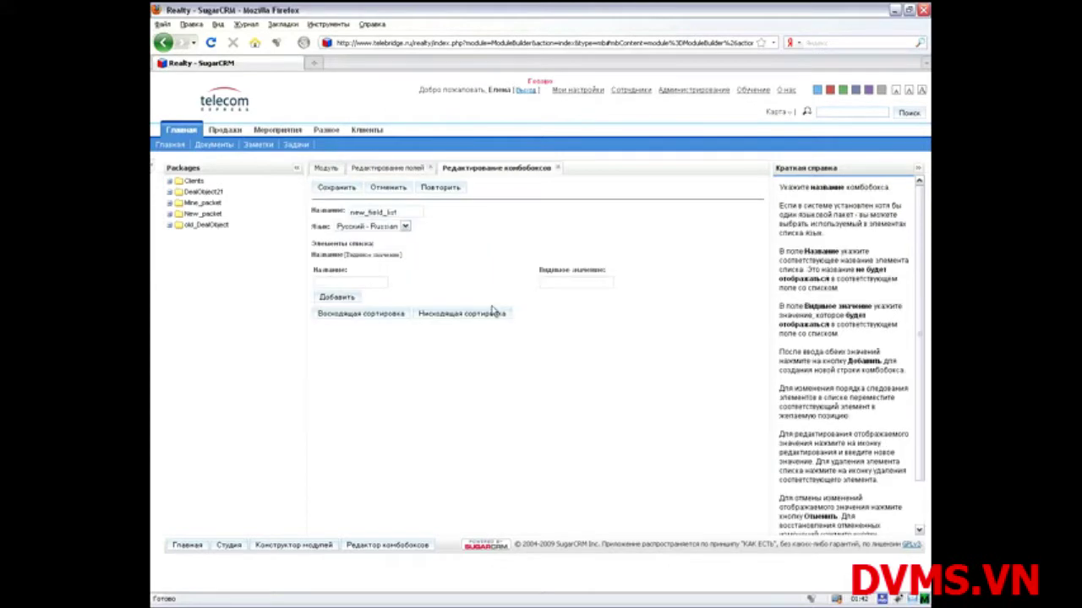
left_click(351, 281)
type("nовы")
key("BackSpace")
key("BackSpace")
key("BackSpace")
key("BackSpace")
key("BackSpace")
type("value1значение 1")
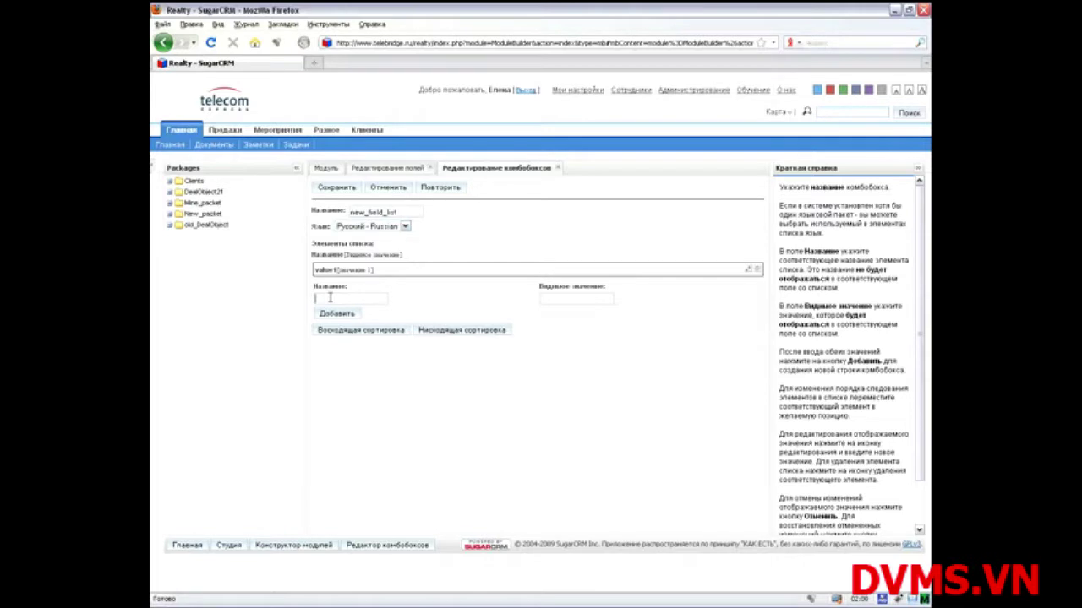
Add the list item "value 2" with the visible value "значение 2" and save the combobox list
type("value 2")
key("Tab")
type("значение 2")
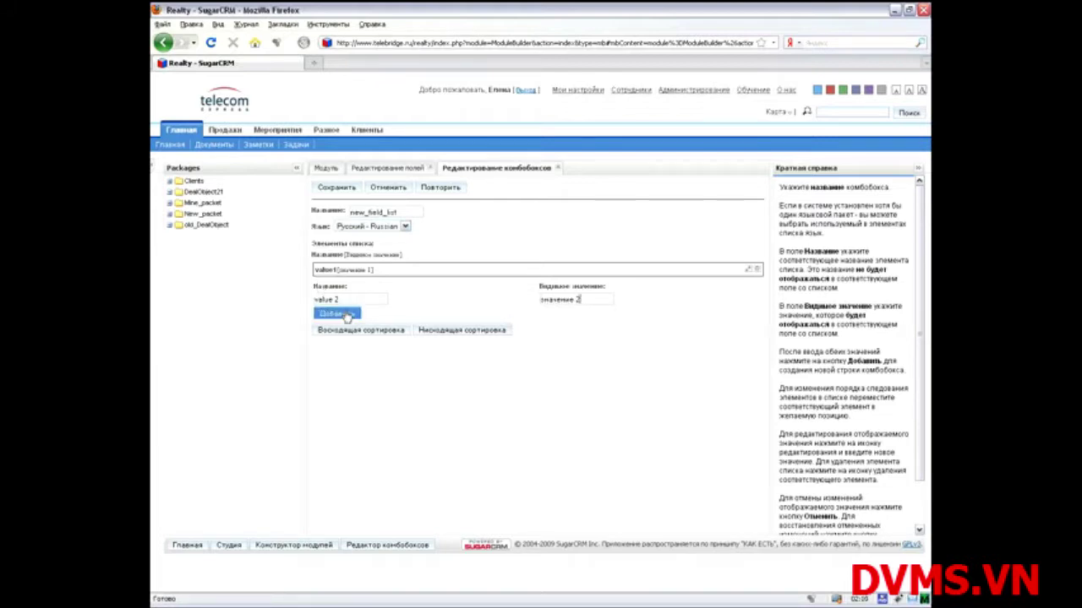
left_click(336, 314)
left_click(354, 189)
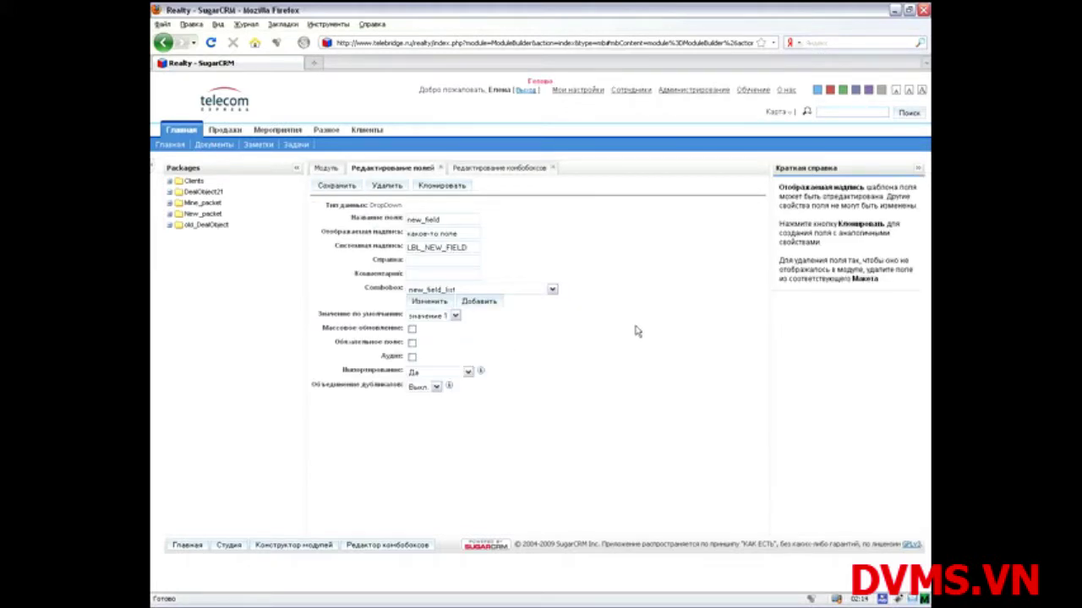
Make new_field required, choose its import option, and save the field
left_click(413, 344)
left_click(468, 372)
left_click(422, 393)
left_click(334, 186)
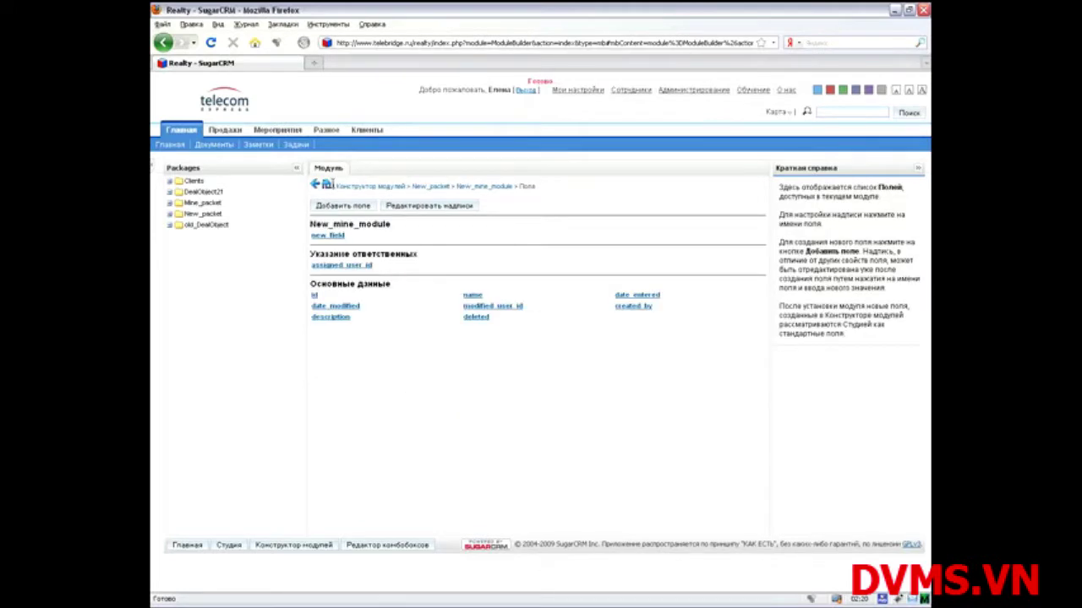
Add a new row at the start of New_mine_module's view form layout, place "какое-то поле" in its first cell, and save
left_click(169, 214)
left_click(177, 225)
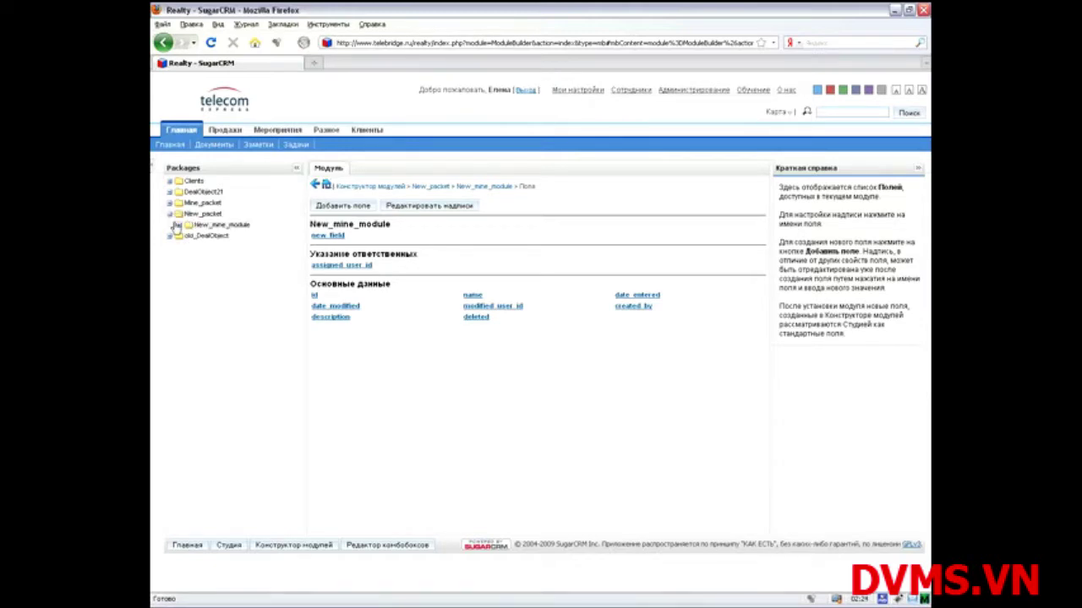
left_click(189, 269)
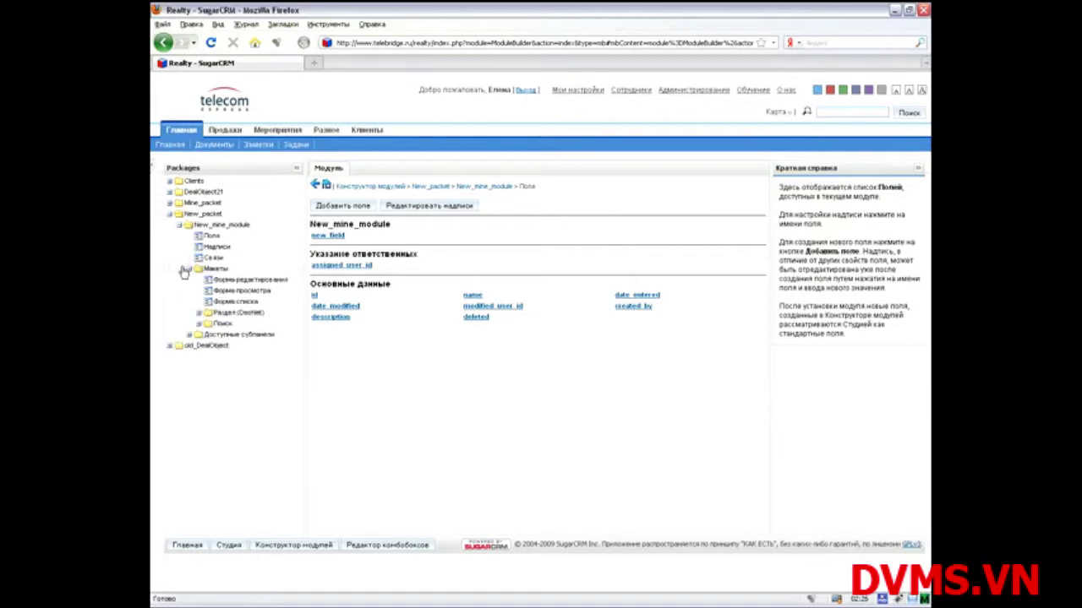
left_click(225, 291)
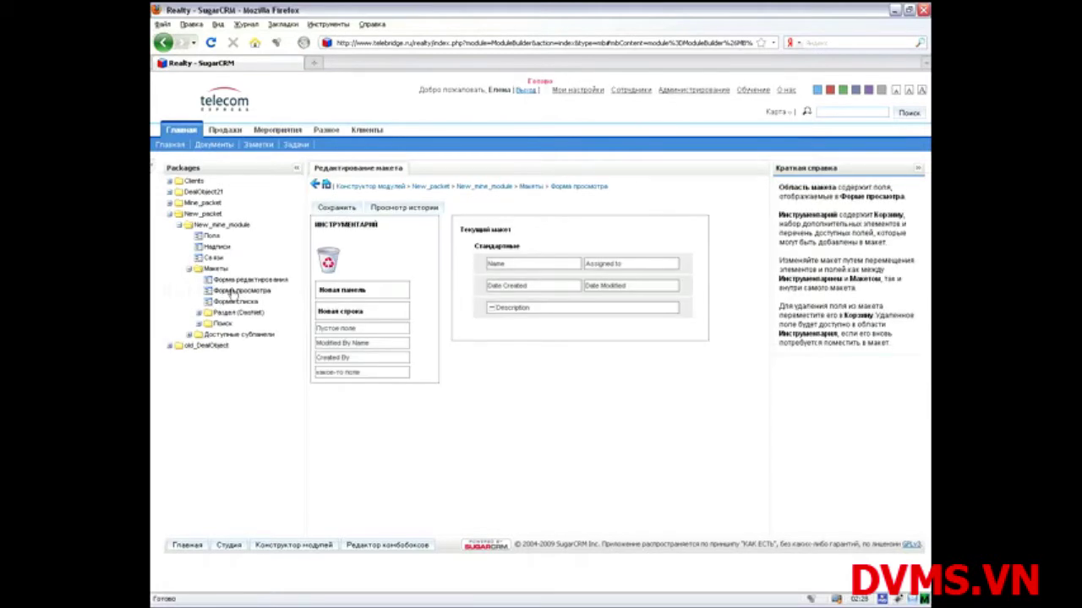
left_click_drag(340, 311, 555, 269)
left_click_drag(350, 372, 514, 265)
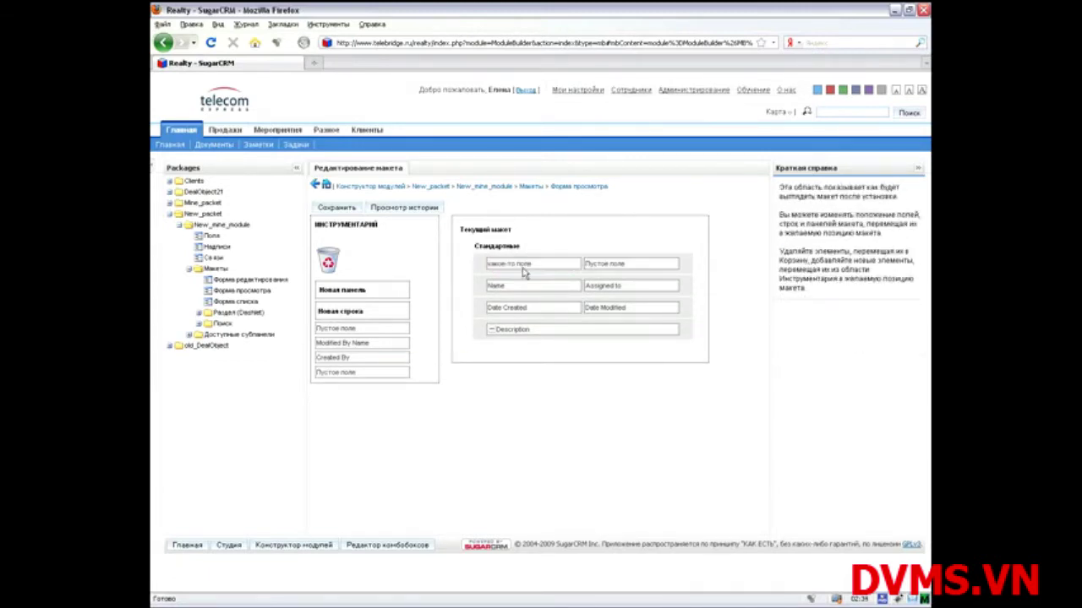
left_click(346, 209)
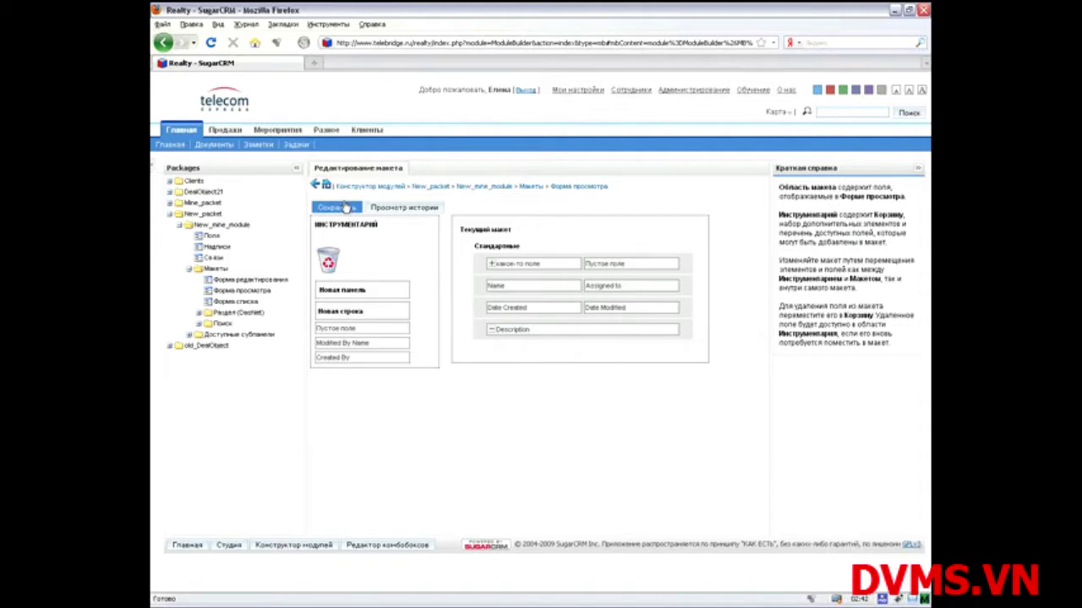
left_click(345, 207)
Add a new row at the start of the module's edit form layout, place "какое-то поле" in its first cell, and save
left_click(237, 278)
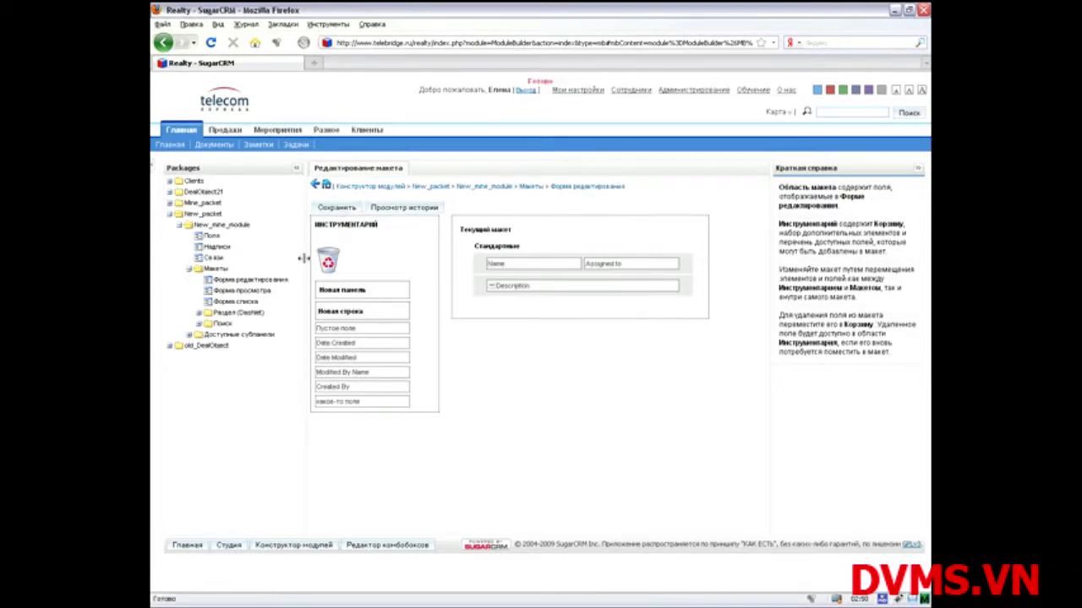
left_click_drag(363, 311, 541, 268)
left_click_drag(358, 398, 533, 266)
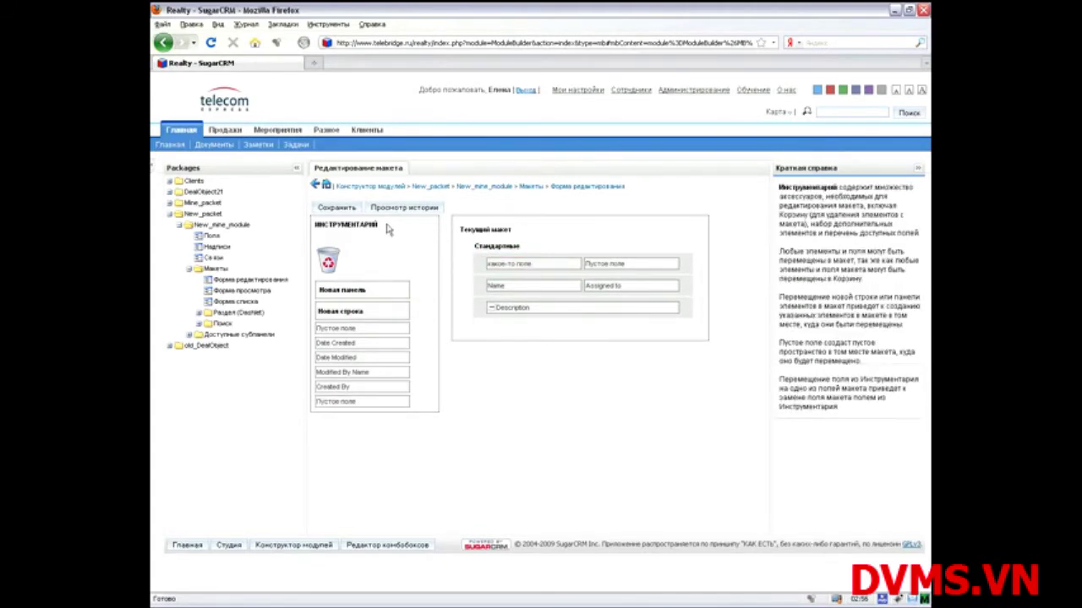
left_click(336, 208)
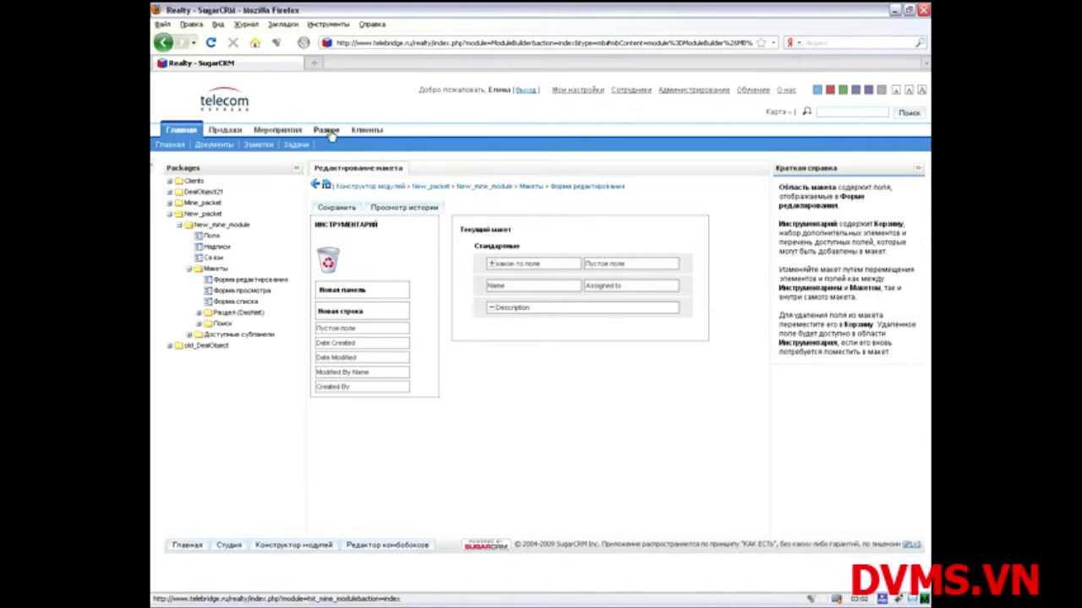
Save the New_packet package and install it
mouse_move(326, 129)
left_click(211, 214)
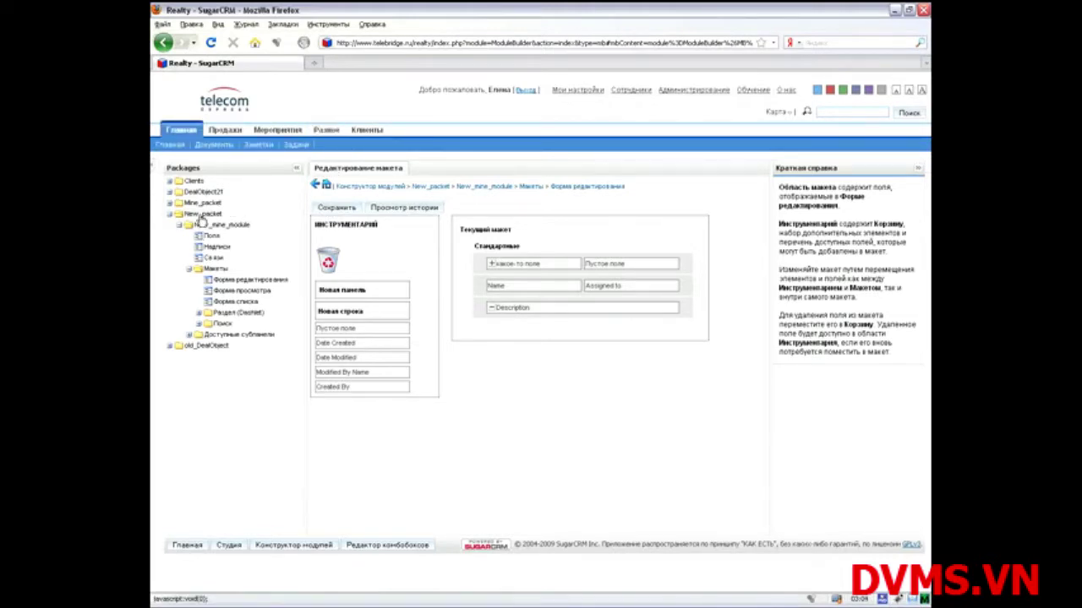
left_click(428, 210)
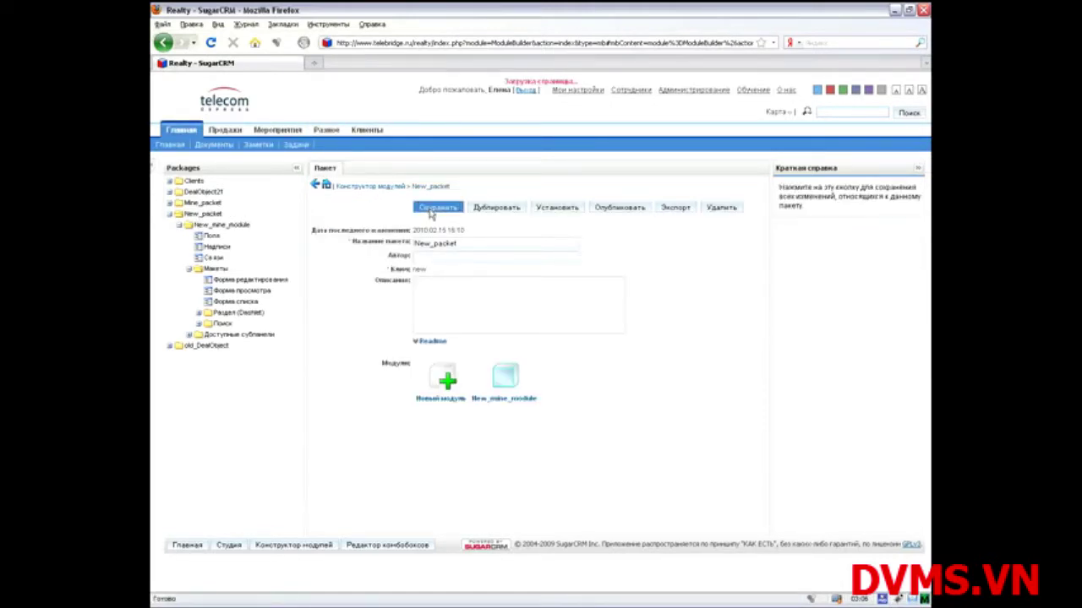
left_click(558, 209)
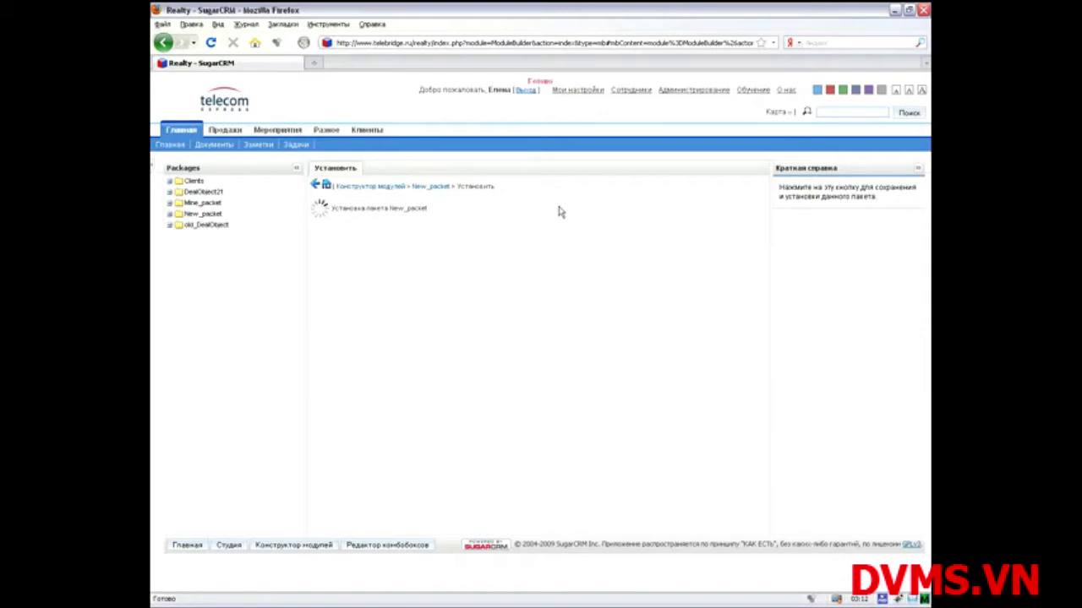
Reload the page and open the installed "Мой новый модуль" module
mouse_move(327, 131)
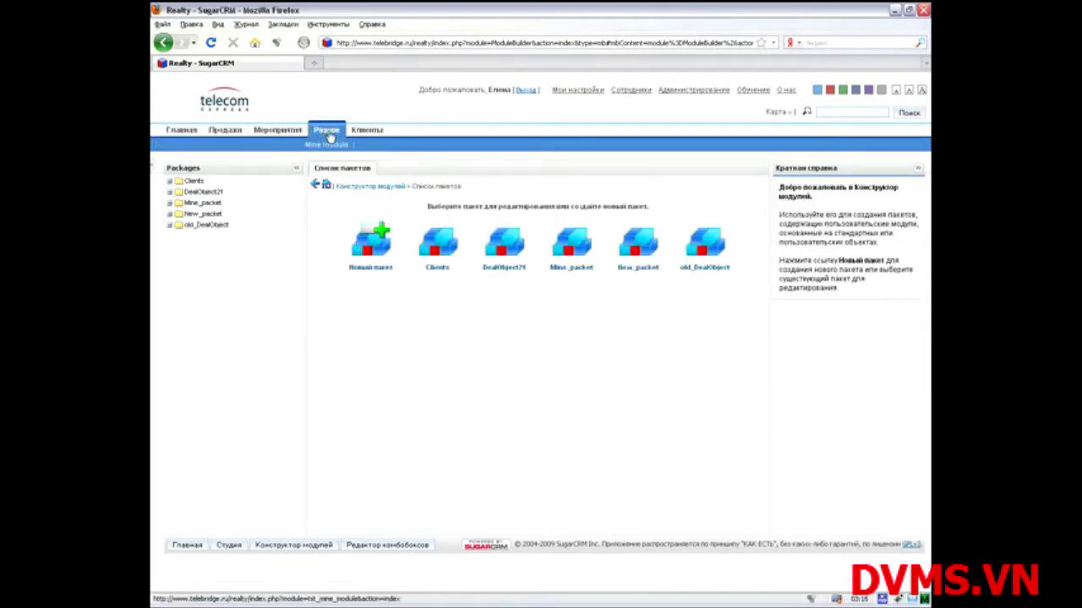
left_click(211, 43)
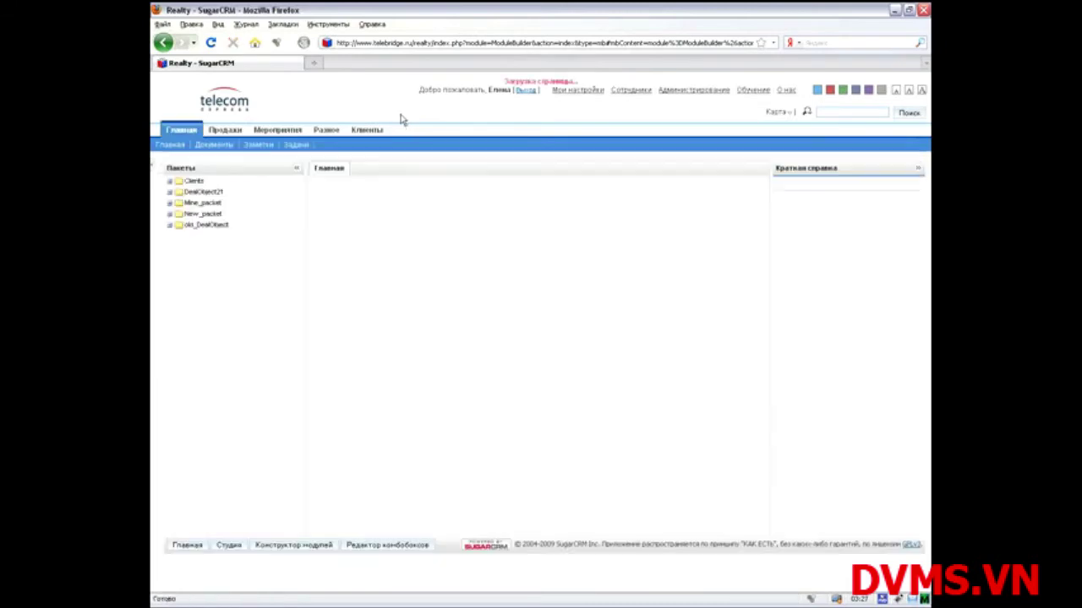
mouse_move(332, 133)
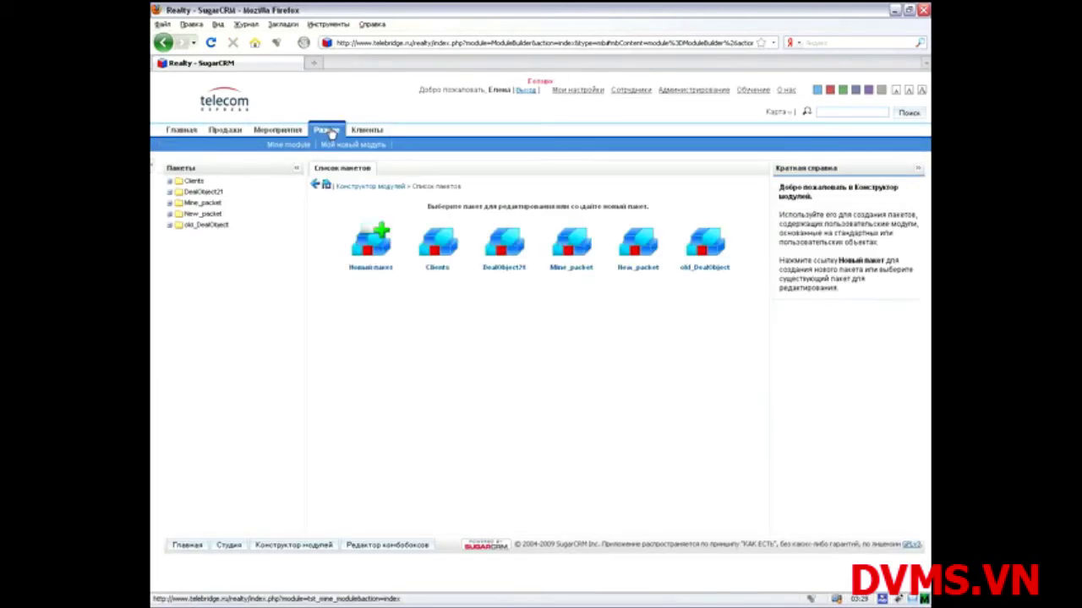
left_click(353, 145)
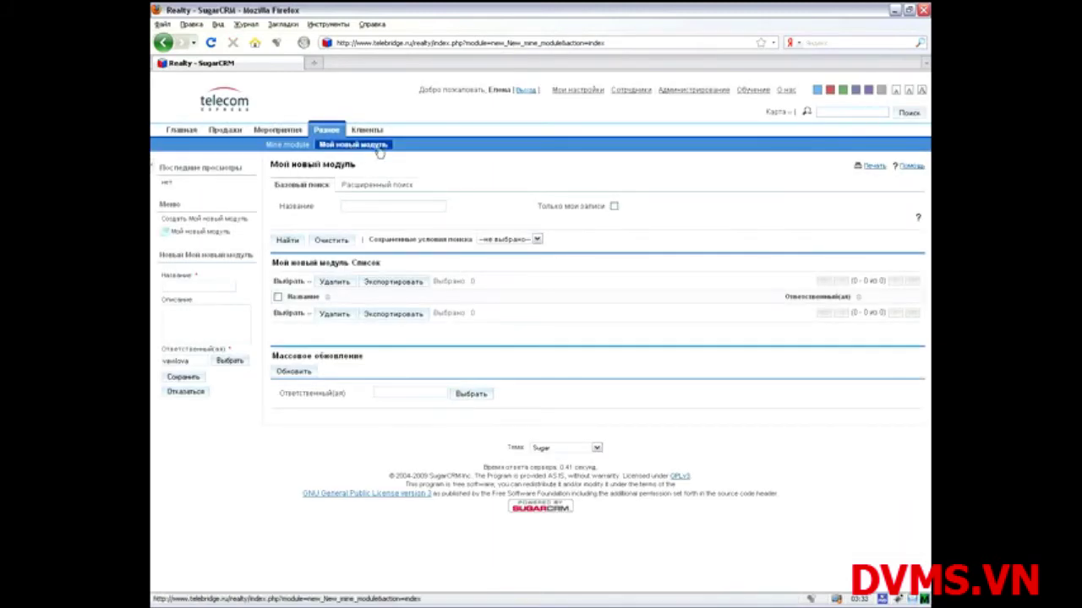
Start creating a record in "Мой новый модуль" and check the options offered by the "какое-то поле" dropdown
left_click(211, 235)
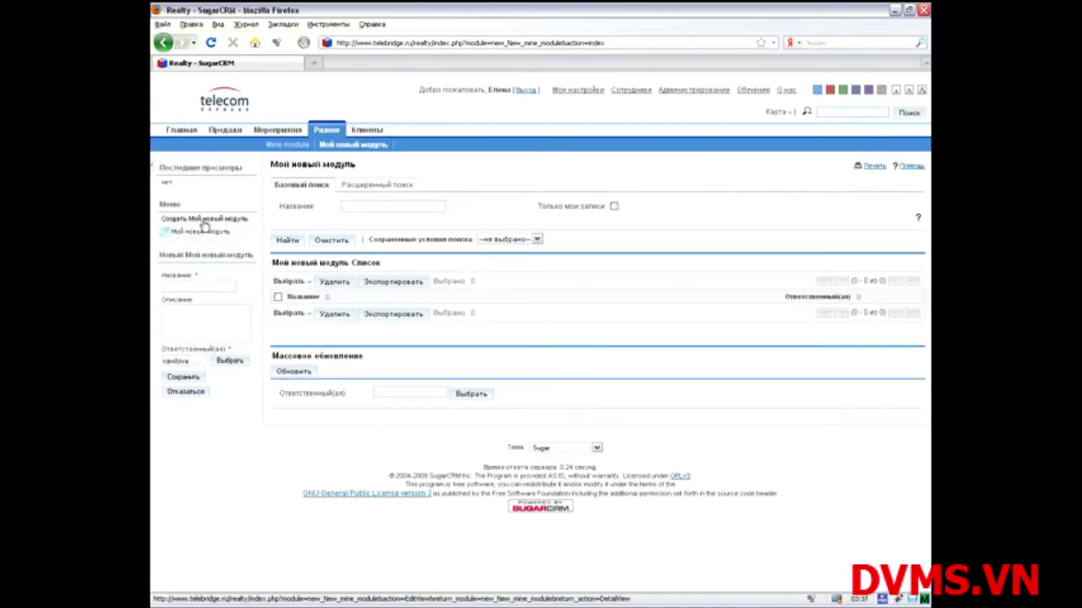
left_click(202, 222)
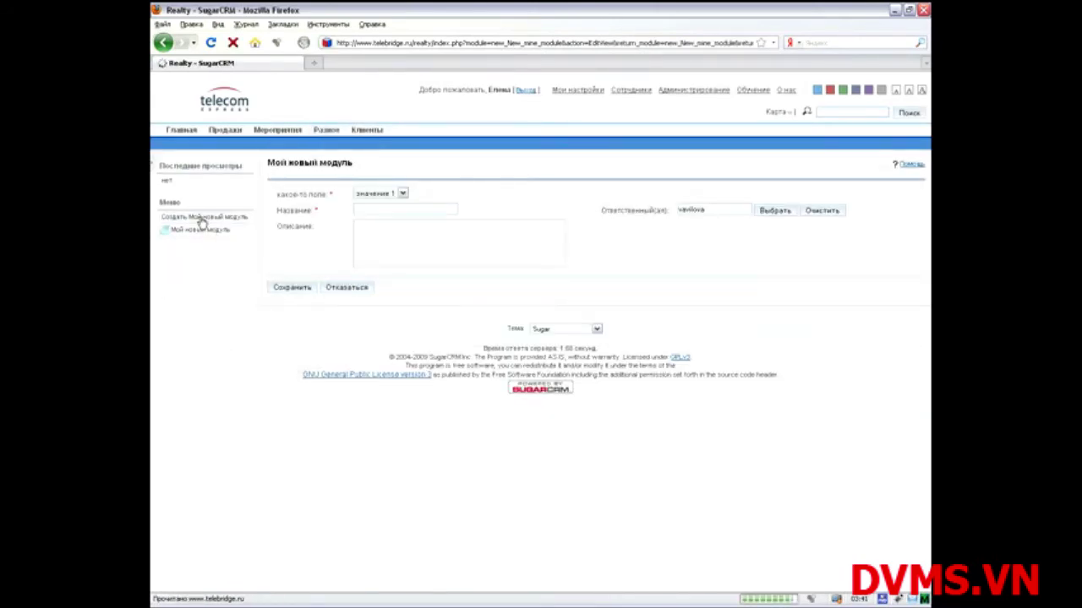
left_click(403, 195)
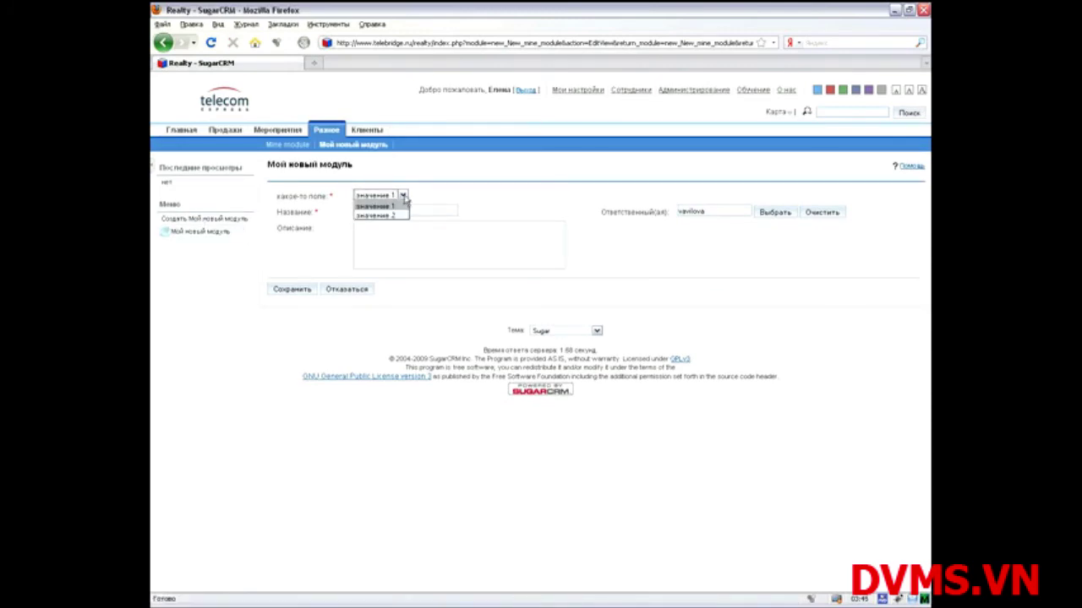
left_click(404, 197)
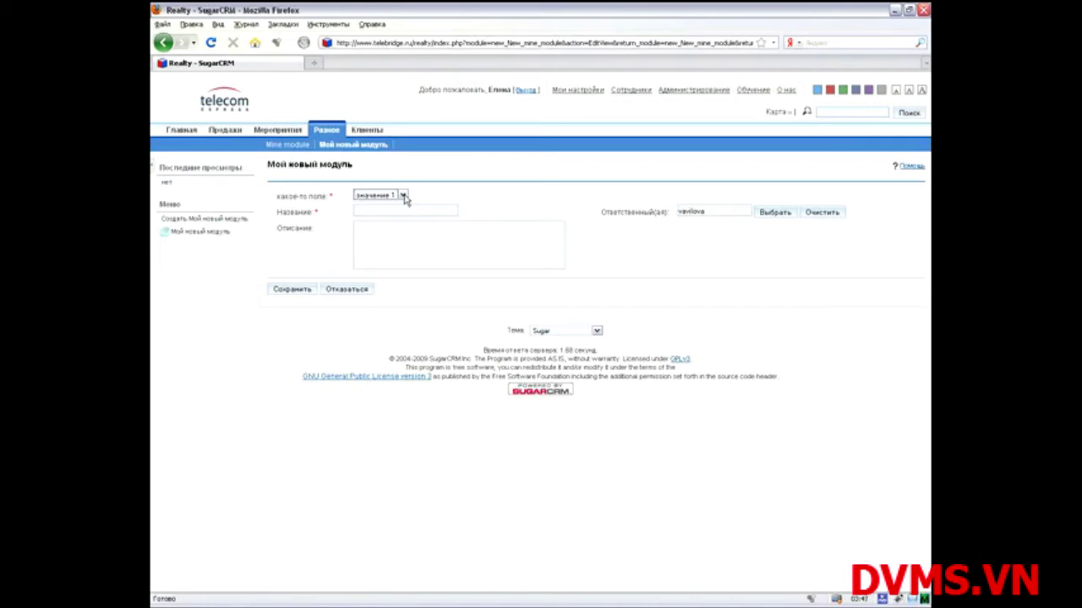